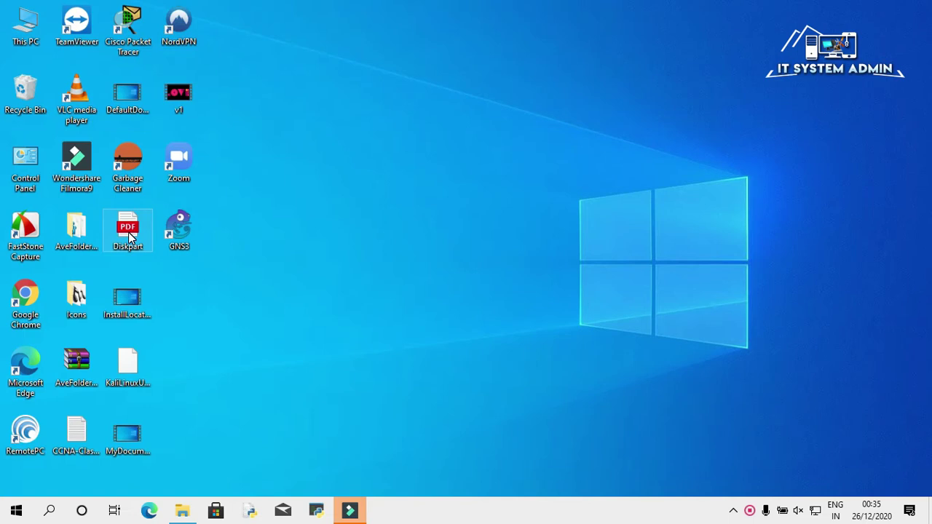
Step: Open the Diskpart PDF from the desktop, view it maximized, then close the viewer
{"action": "right_click", "coordinate": [129, 236]}
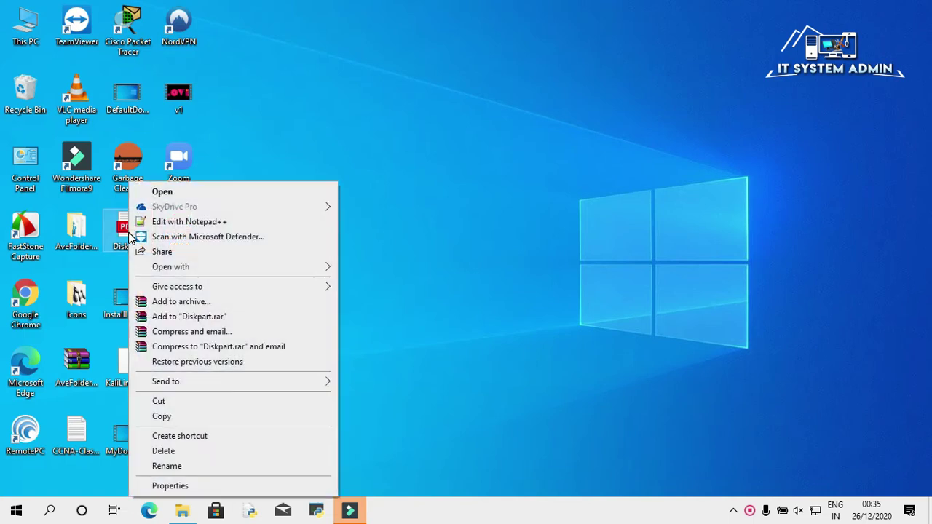
{"action": "left_click", "coordinate": [199, 191]}
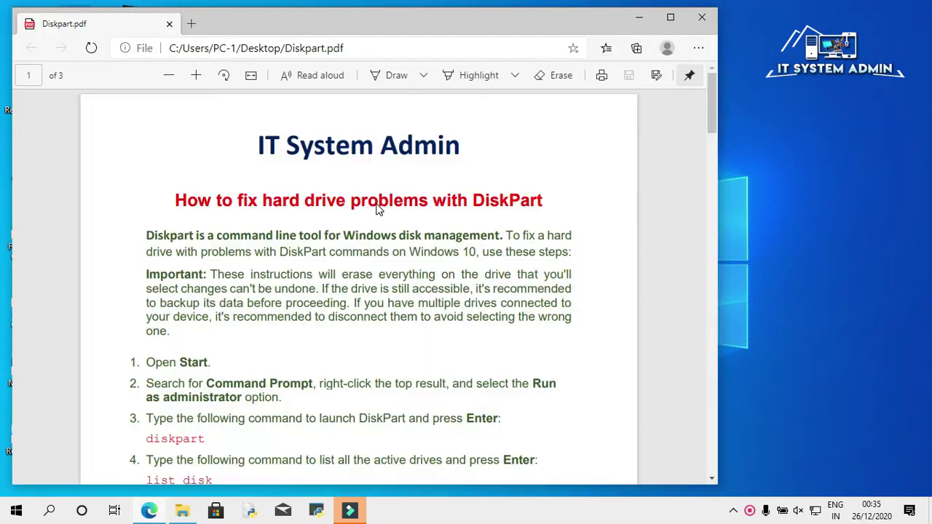
{"action": "left_click", "coordinate": [660, 25]}
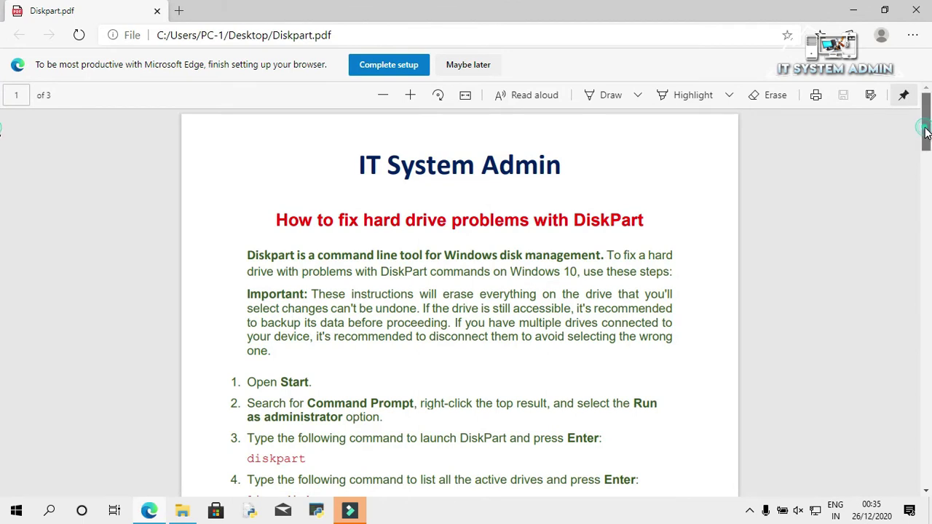
{"action": "left_click_drag", "start_coordinate": [927, 133], "coordinate": [931, 76]}
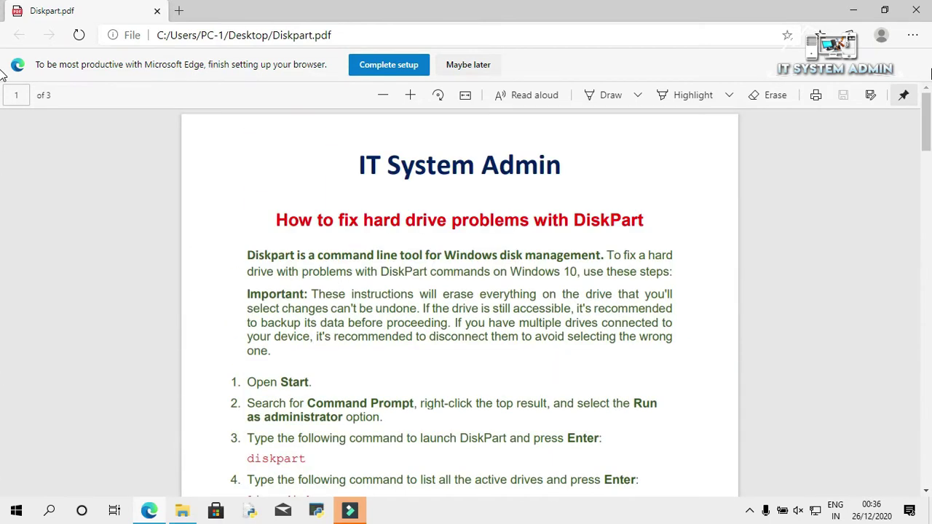
{"action": "left_click", "coordinate": [919, 9]}
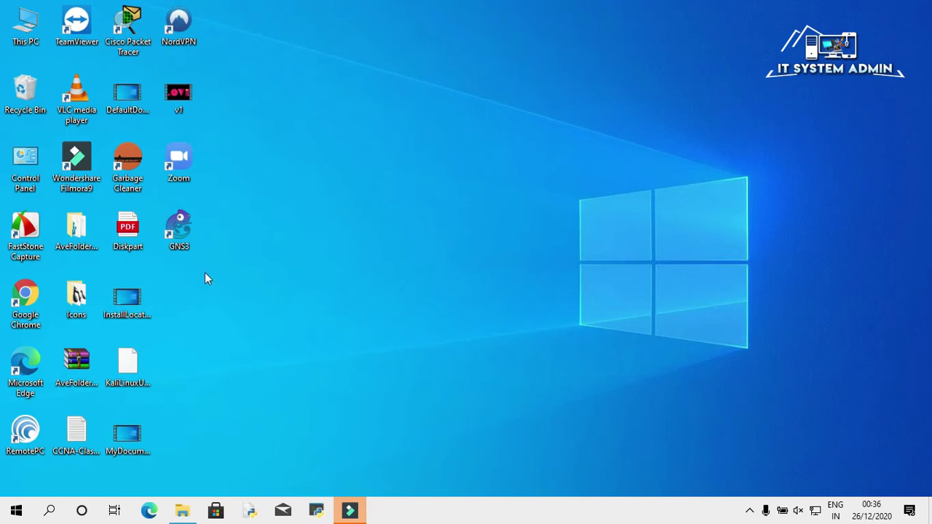
Step: Launch Google Chrome and go to Google Drive through the Google apps menu
{"action": "right_click", "coordinate": [29, 301]}
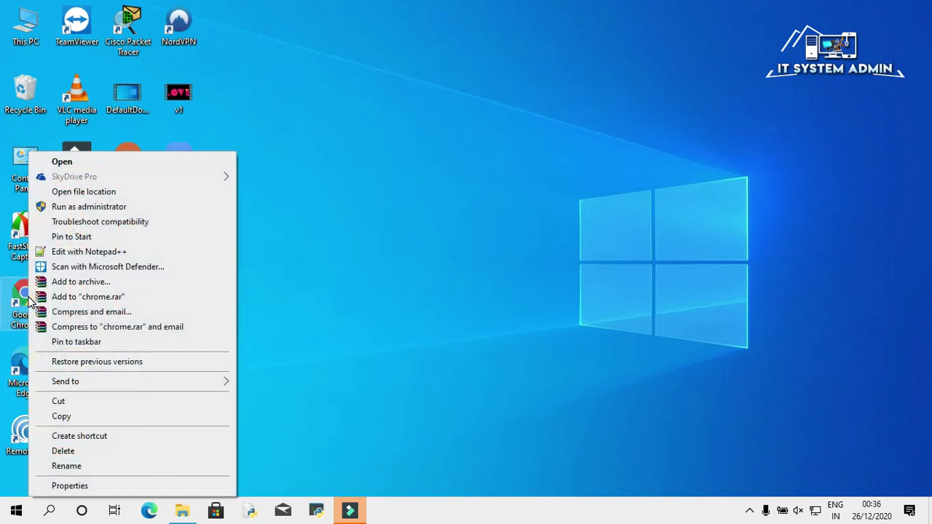
{"action": "left_click", "coordinate": [122, 164]}
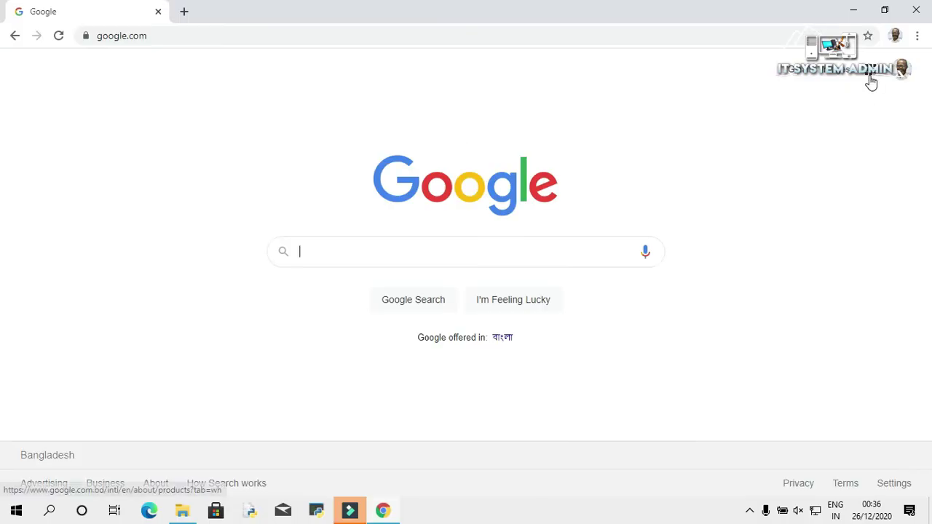
{"action": "left_click", "coordinate": [872, 80]}
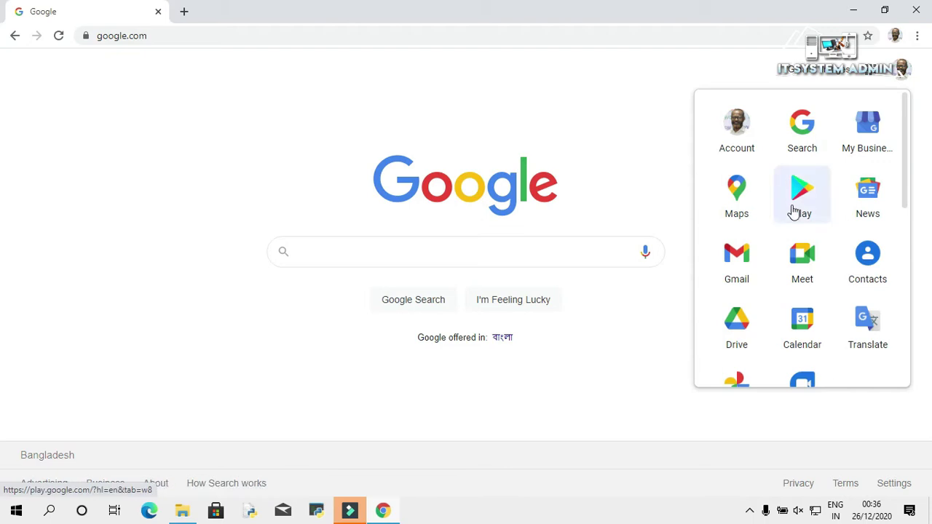
{"action": "left_click", "coordinate": [727, 332]}
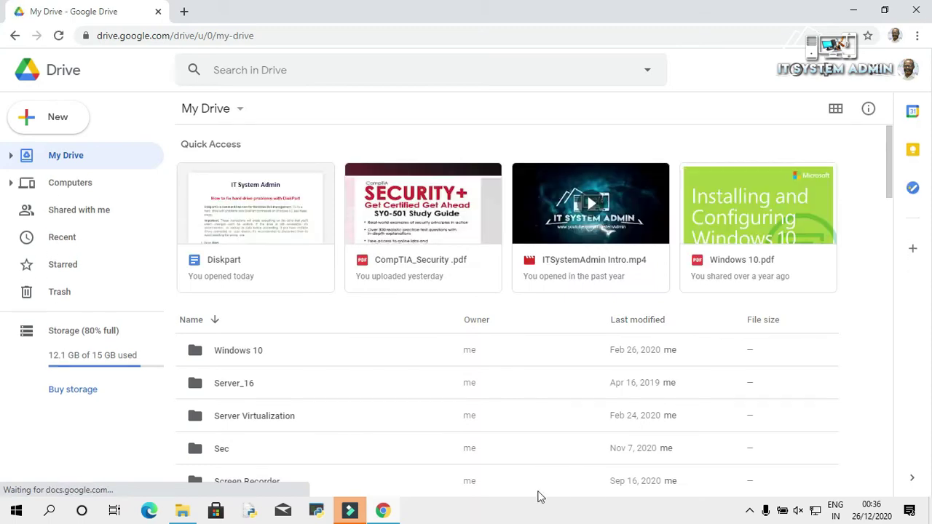
Step: Upload Diskpart.pdf from the Desktop to My Drive and dismiss the upload-complete notice
{"action": "right_click", "coordinate": [370, 328]}
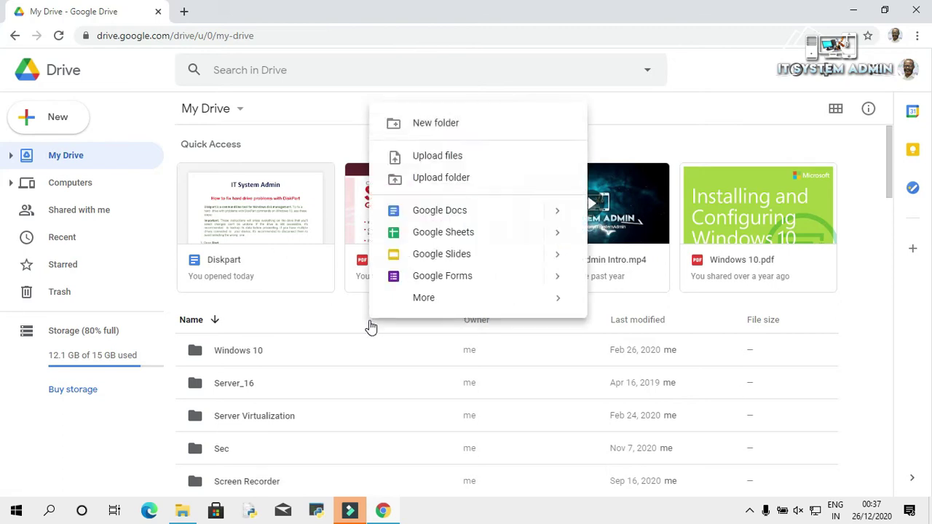
{"action": "left_click", "coordinate": [441, 155]}
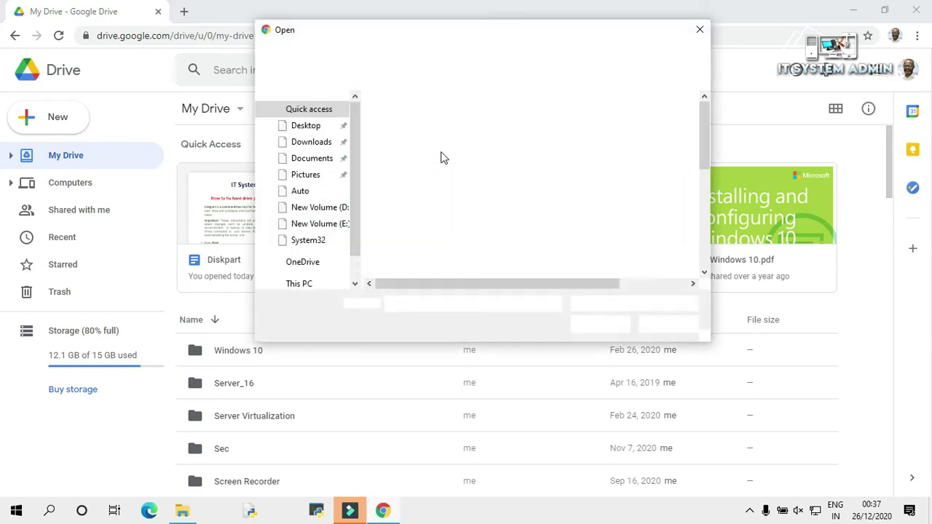
{"action": "left_click", "coordinate": [311, 130]}
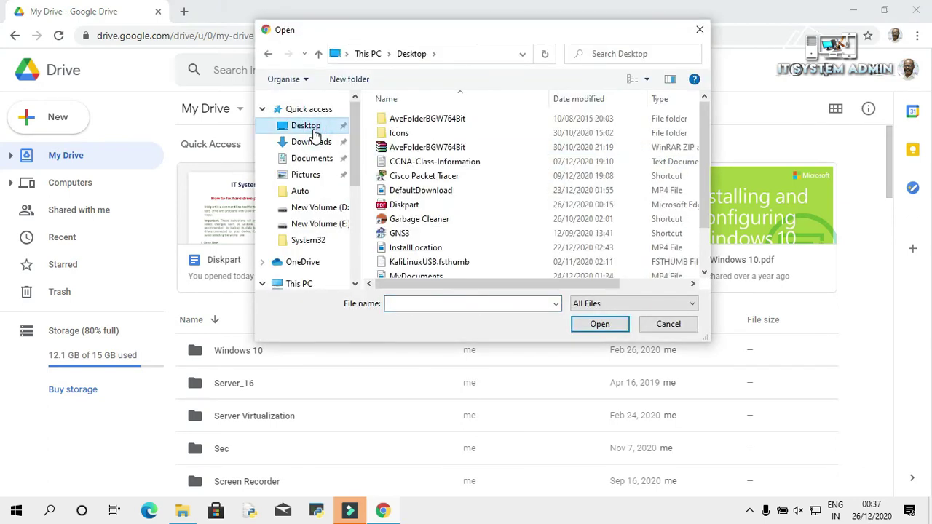
{"action": "left_click", "coordinate": [413, 208]}
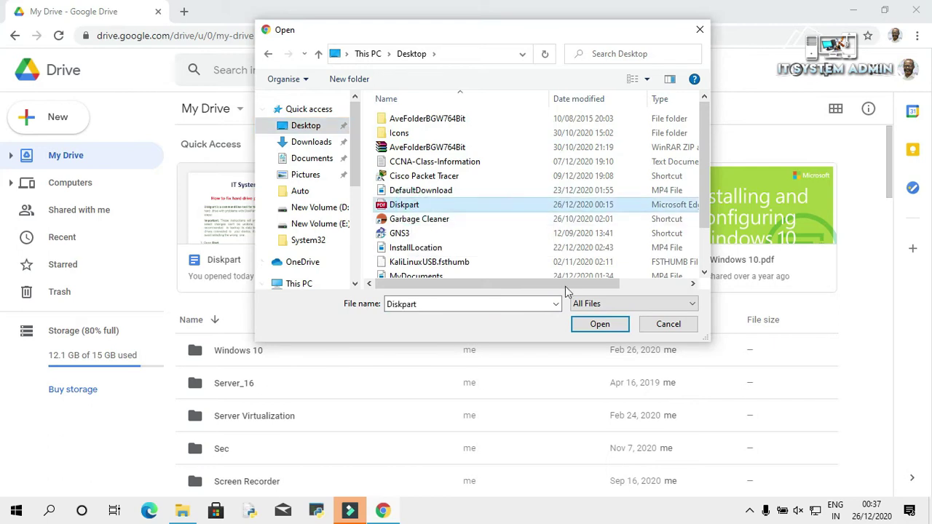
{"action": "left_click", "coordinate": [593, 331]}
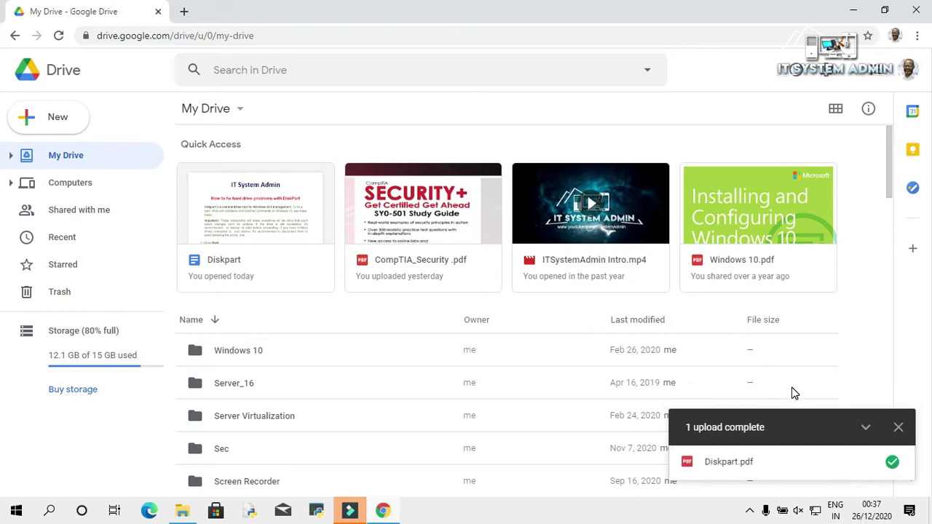
{"action": "left_click", "coordinate": [899, 428]}
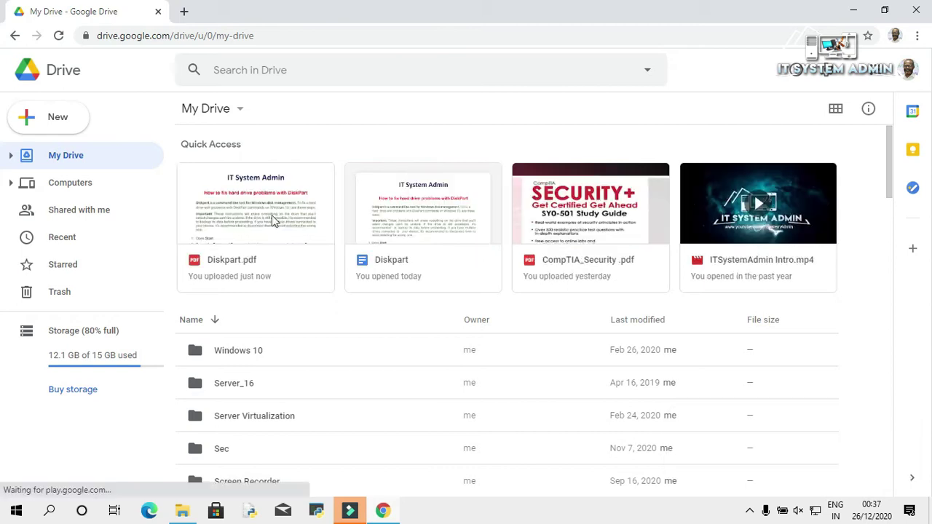
Step: Open the uploaded Diskpart.pdf with Google Docs
{"action": "right_click", "coordinate": [244, 249]}
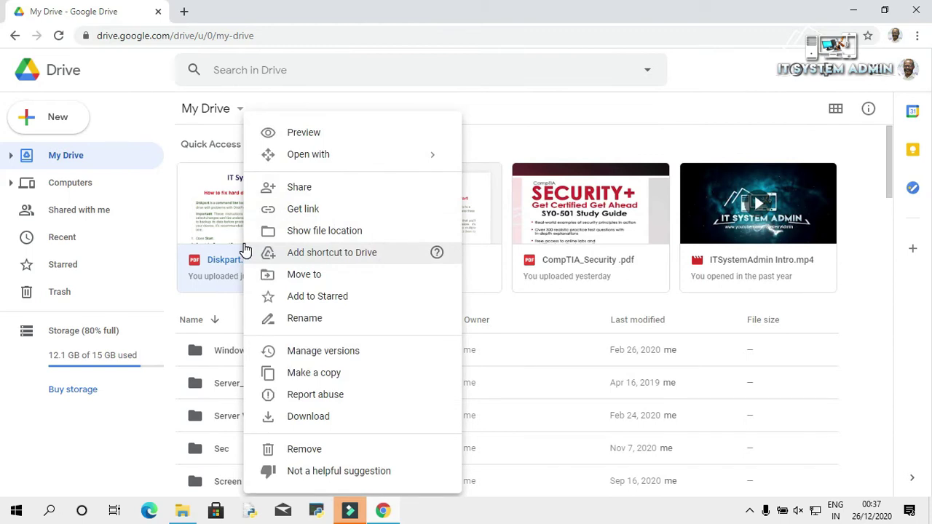
{"action": "mouse_move", "coordinate": [369, 166]}
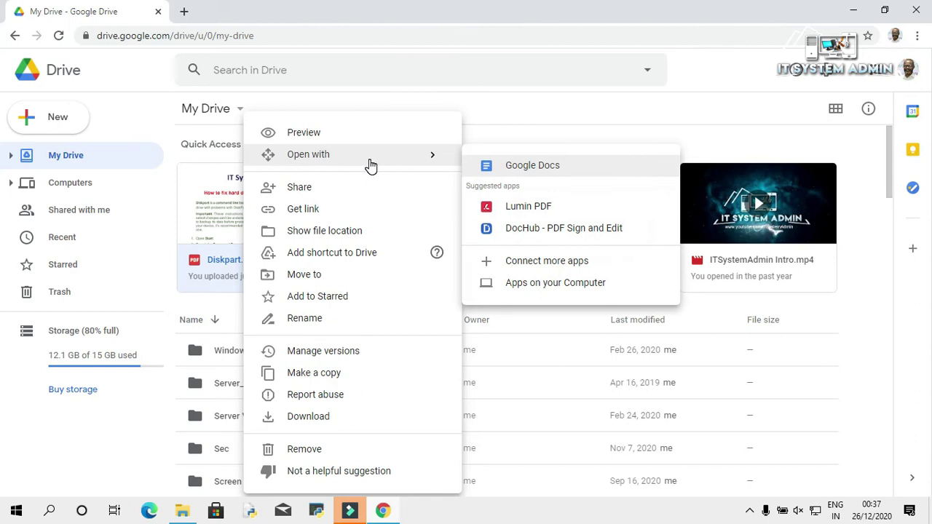
{"action": "left_click", "coordinate": [563, 172]}
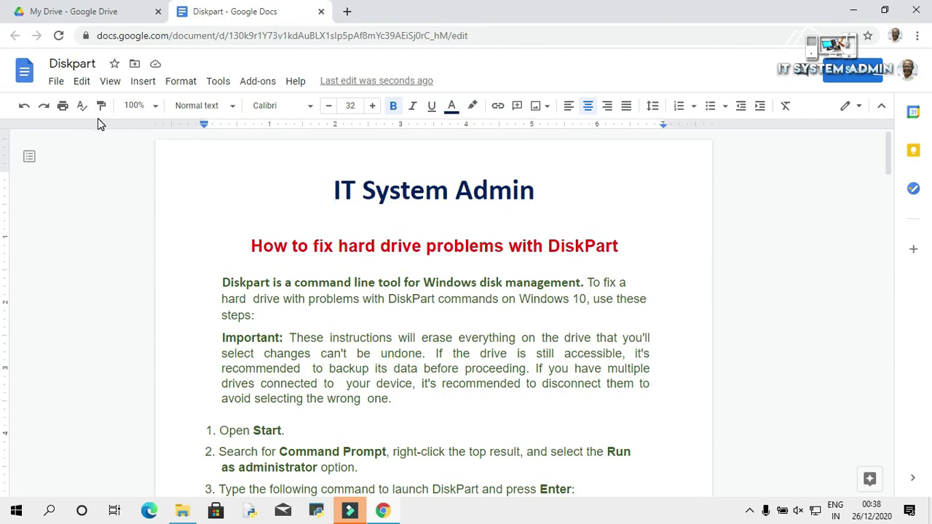
Step: Download the Diskpart document as a Microsoft Word (.docx) file
{"action": "left_click", "coordinate": [57, 81]}
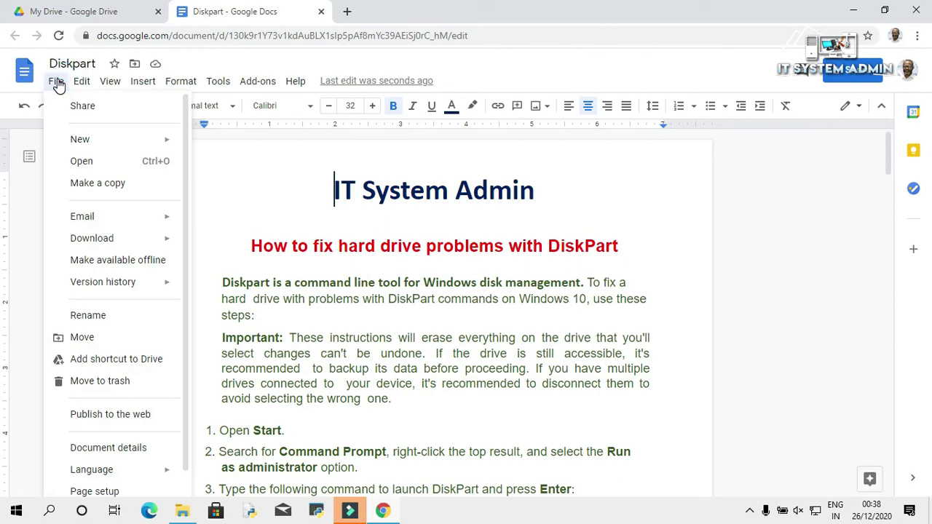
{"action": "mouse_move", "coordinate": [111, 246]}
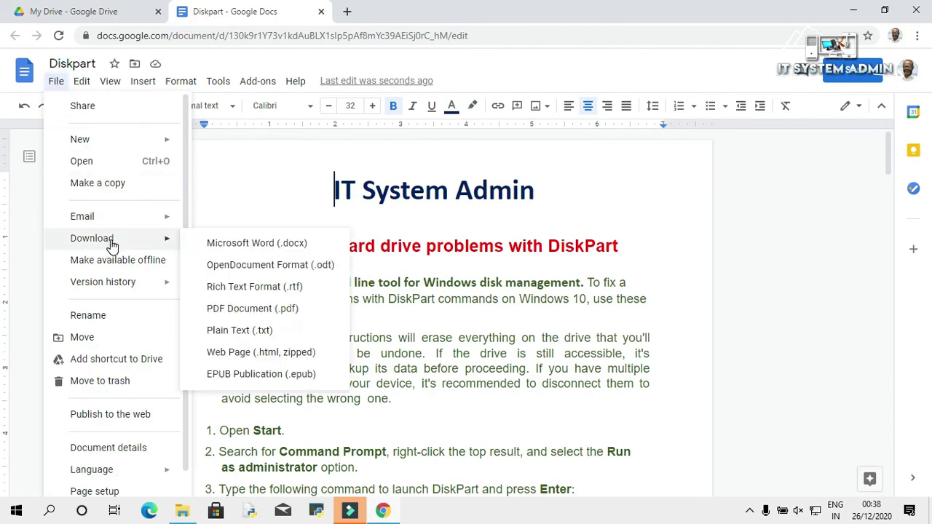
{"action": "left_click", "coordinate": [261, 248]}
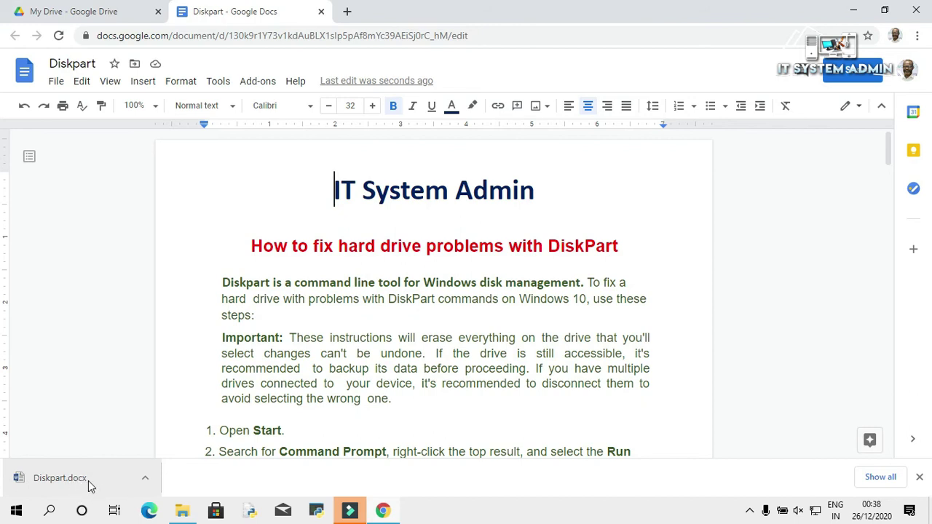
Step: Show the downloaded Diskpart.docx in its Downloads folder from Chrome's downloads list
{"action": "left_click", "coordinate": [879, 479]}
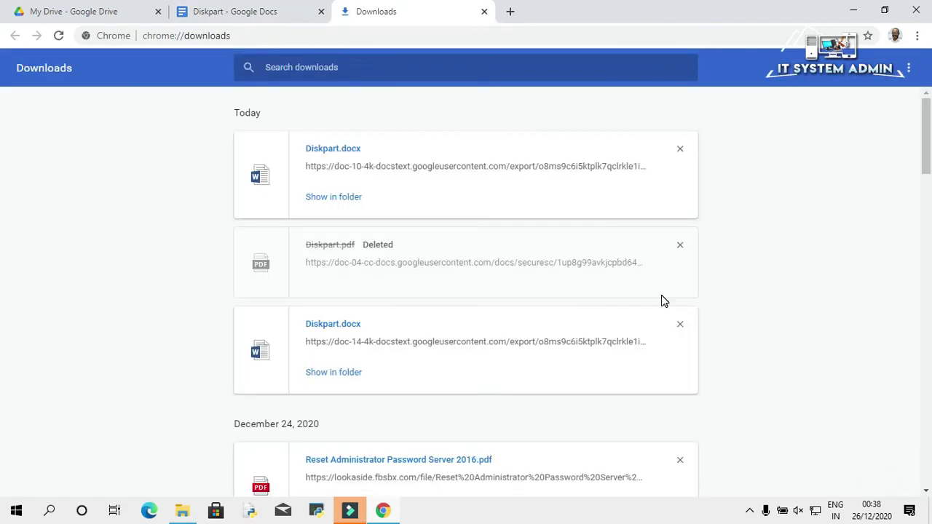
{"action": "left_click", "coordinate": [341, 205]}
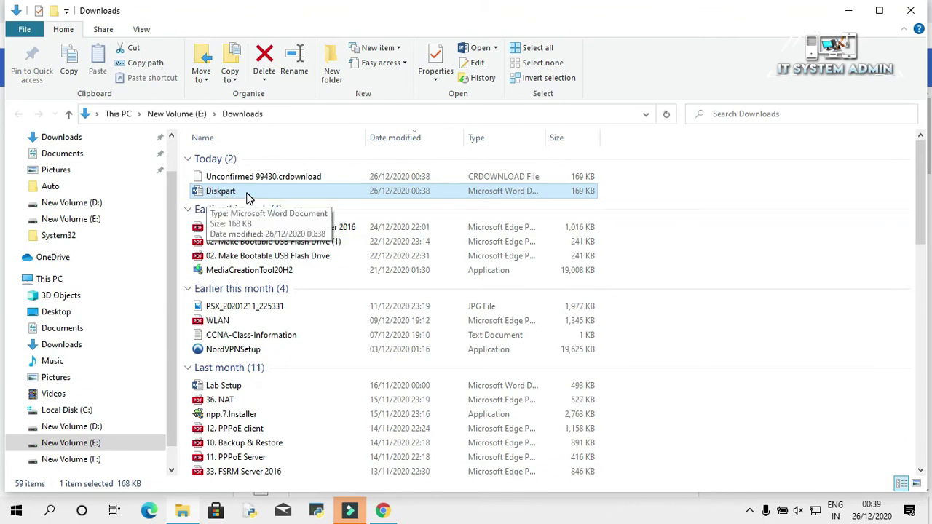
Step: Open the Diskpart file from Downloads in Microsoft Word
{"action": "right_click", "coordinate": [248, 198]}
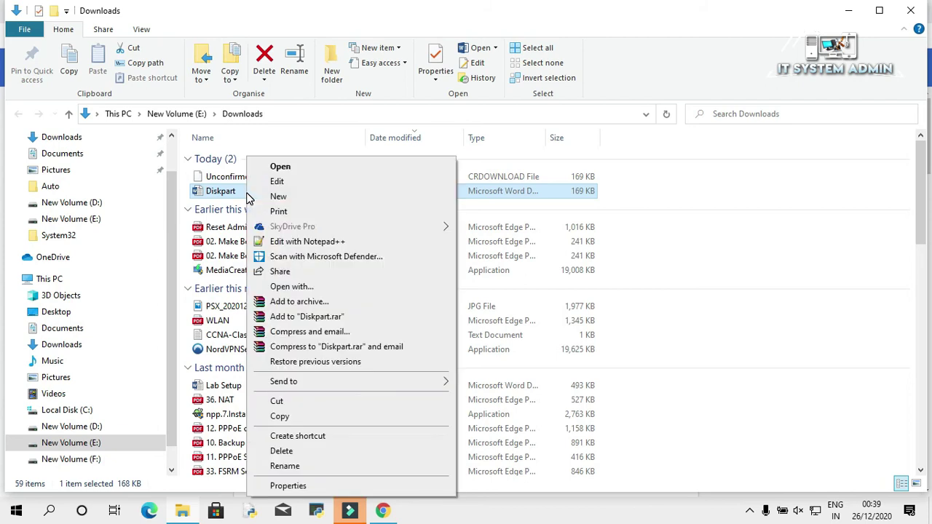
{"action": "left_click", "coordinate": [299, 168]}
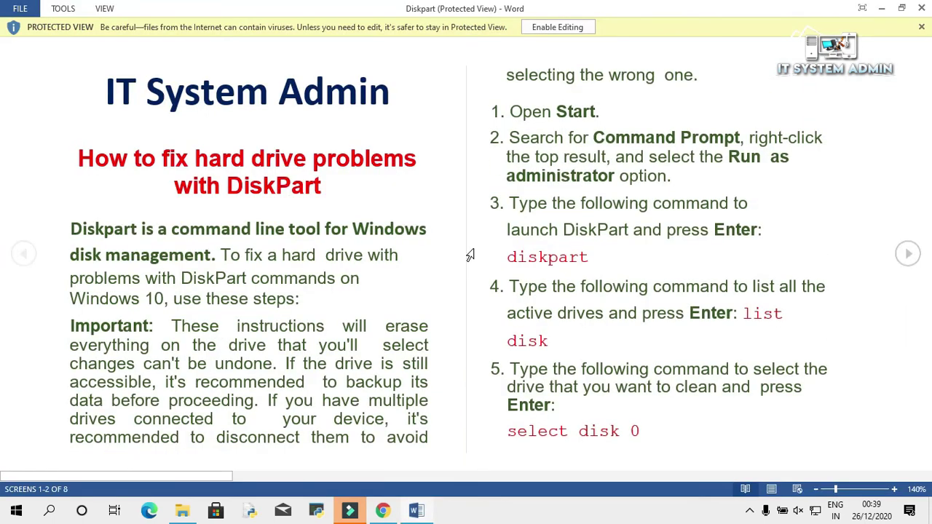
Step: Enable editing and retype the page 2 heading as 'IT System Admin'
{"action": "left_click", "coordinate": [558, 27]}
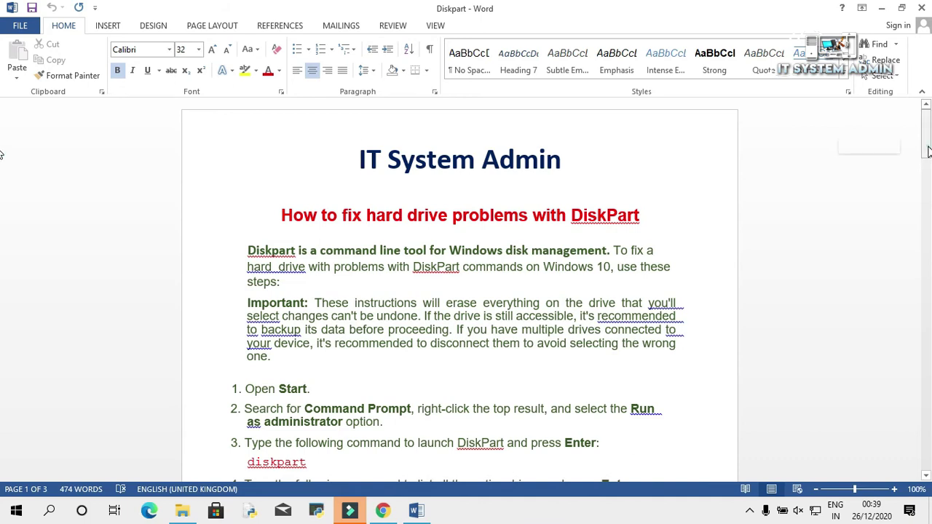
{"action": "left_click_drag", "start_coordinate": [927, 143], "coordinate": [926, 251]}
{"action": "left_click", "coordinate": [583, 256]}
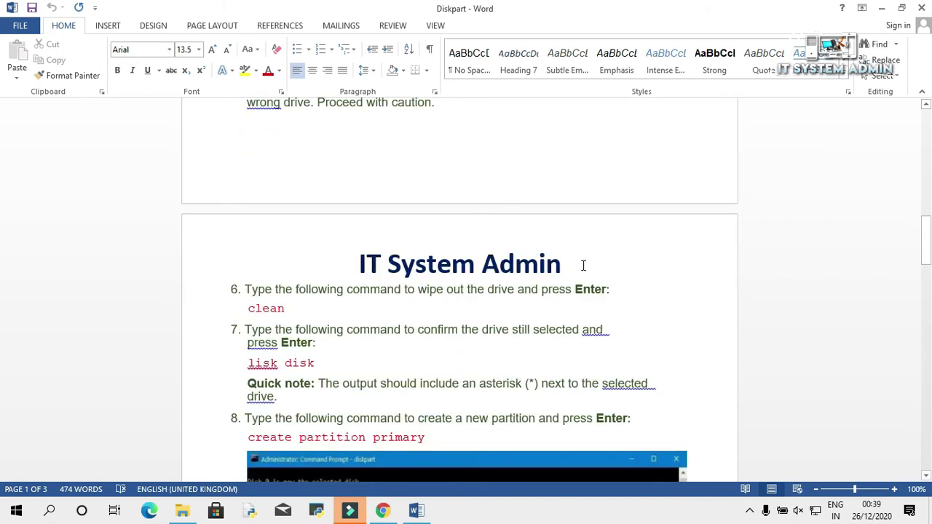
{"action": "left_click", "coordinate": [583, 266]}
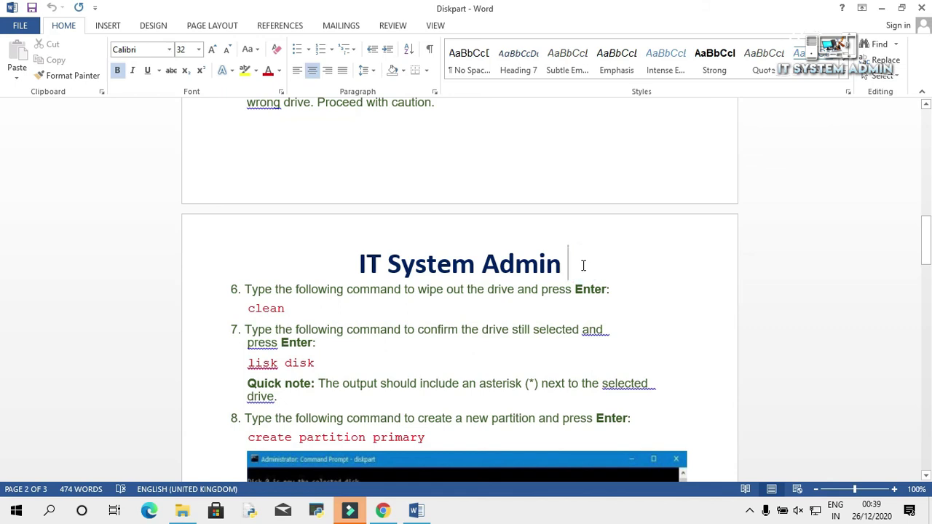
{"action": "key", "text": "BackSpace"}
{"action": "key", "text": "BackSpace"}
{"action": "key", "text": "BackSpace"}
{"action": "key", "text": "BackSpace"}
{"action": "key", "text": "BackSpace"}
{"action": "key", "text": "BackSpace"}
{"action": "key", "text": "BackSpace"}
{"action": "key", "text": "BackSpace"}
{"action": "key", "text": "BackSpace"}
{"action": "key", "text": "BackSpace"}
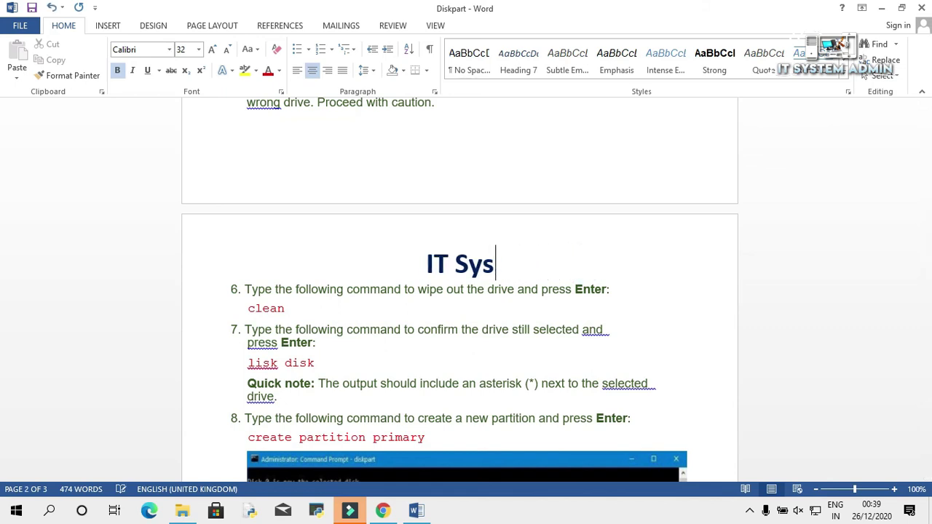
{"action": "key", "text": "BackSpace"}
{"action": "key", "text": "BackSpace"}
{"action": "key", "text": "BackSpace"}
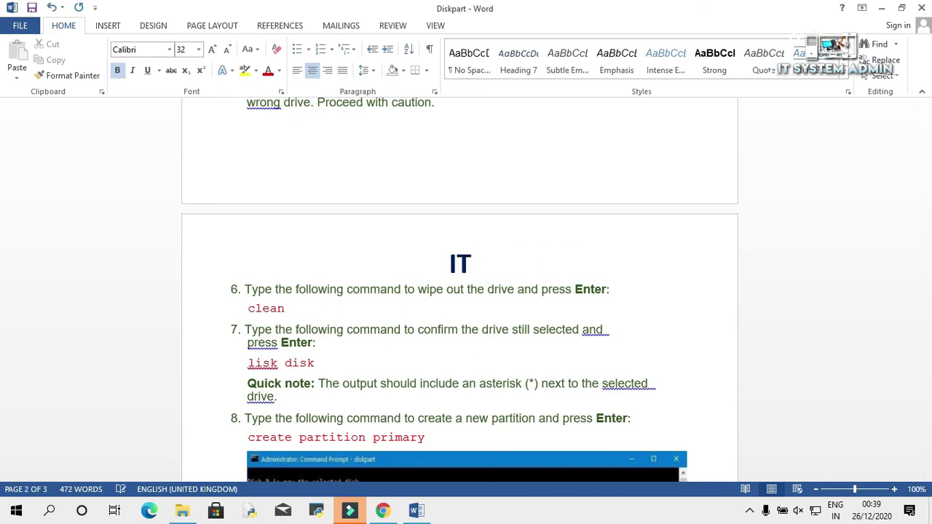
{"action": "type", "text": "Sy"}
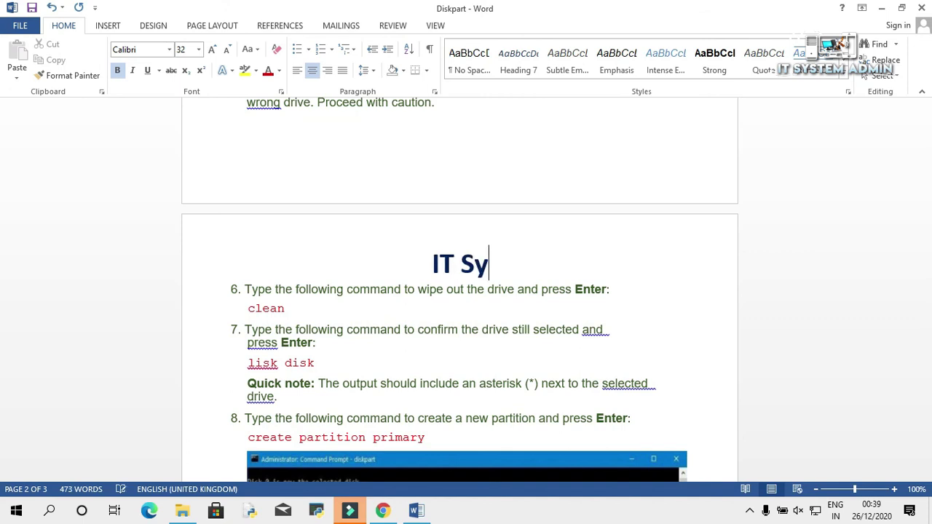
{"action": "type", "text": "ste"}
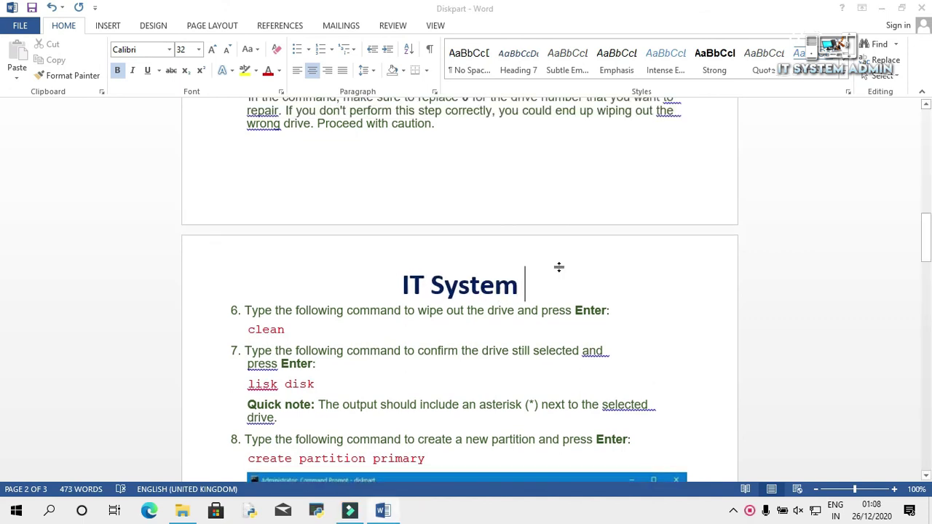
{"action": "type", "text": "A"}
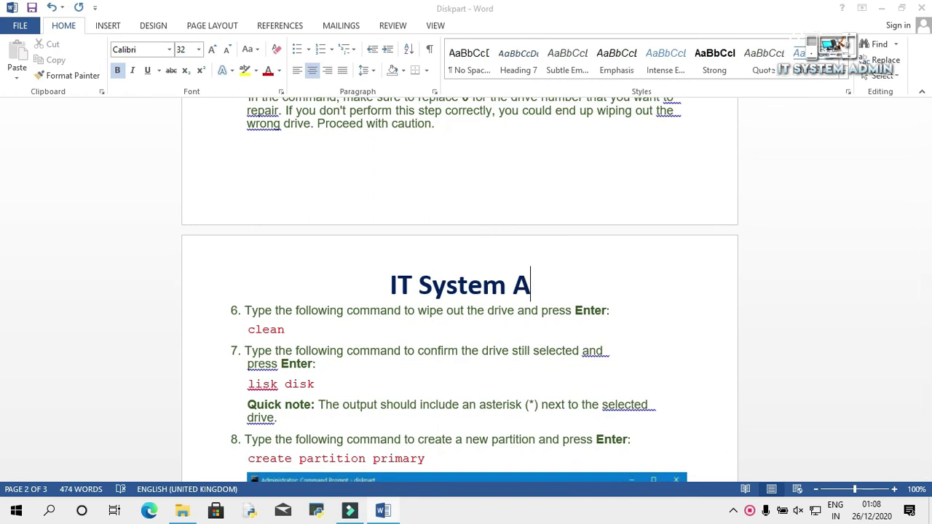
{"action": "type", "text": "dmin"}
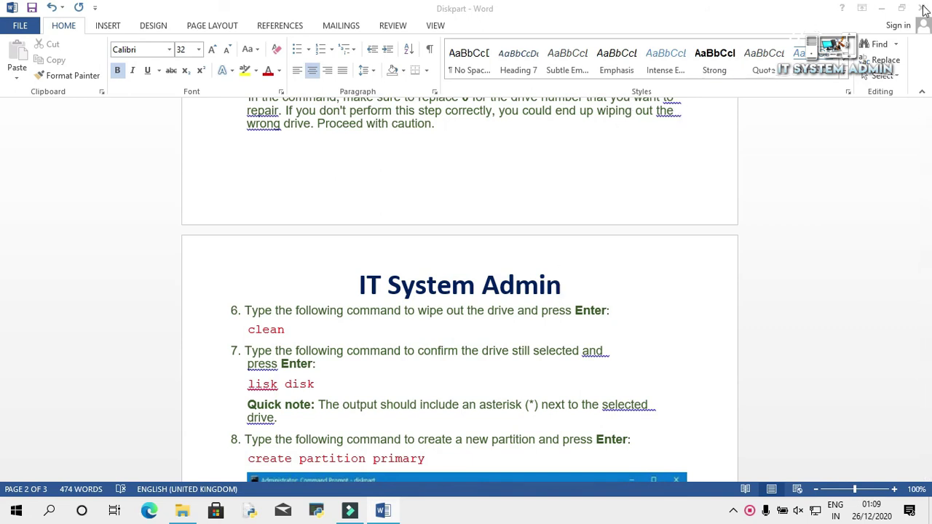
Step: Close Diskpart saving the changes, then close the Downloads folder window
{"action": "left_click", "coordinate": [922, 8]}
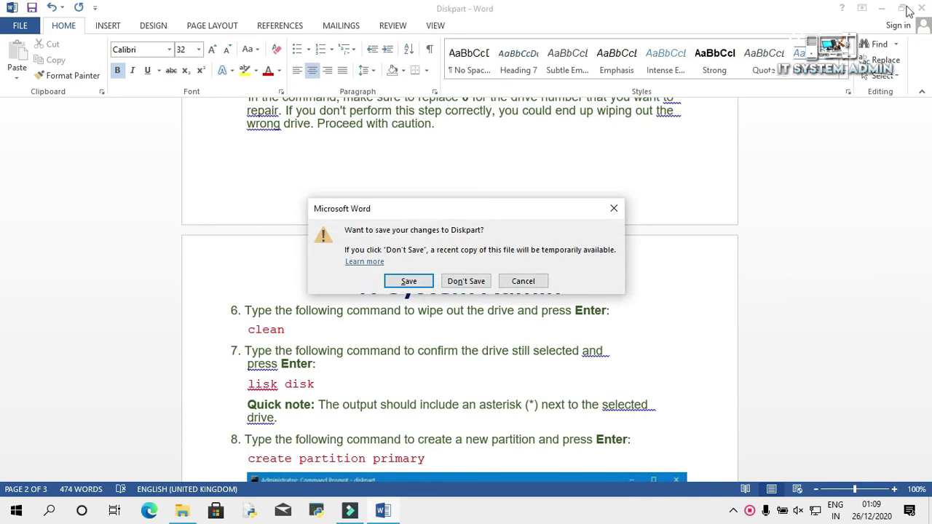
{"action": "left_click", "coordinate": [409, 285]}
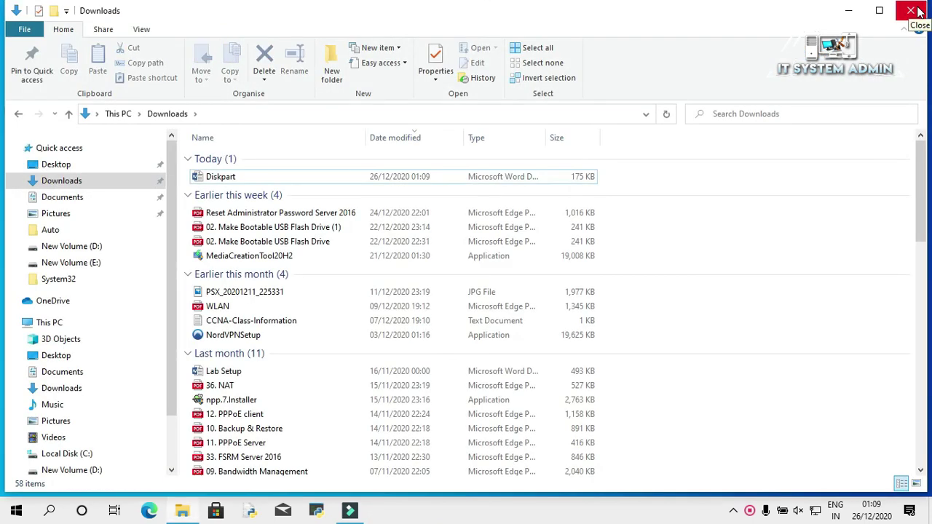
{"action": "left_click", "coordinate": [920, 10]}
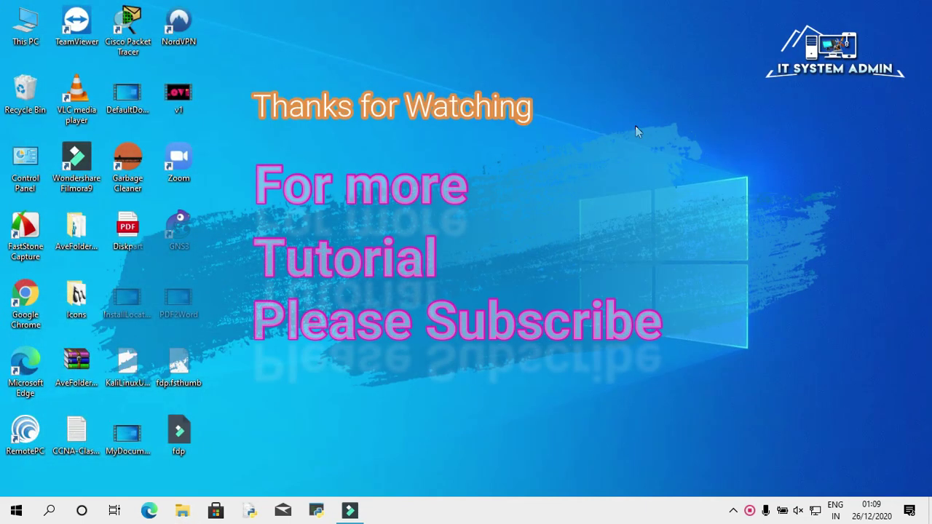